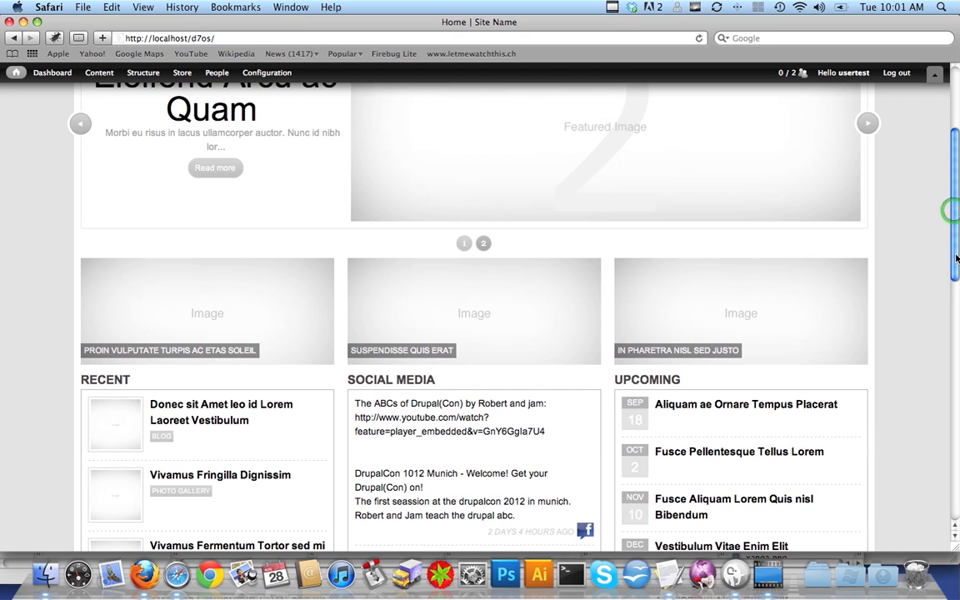
scroll(954, 209, "up", 2)
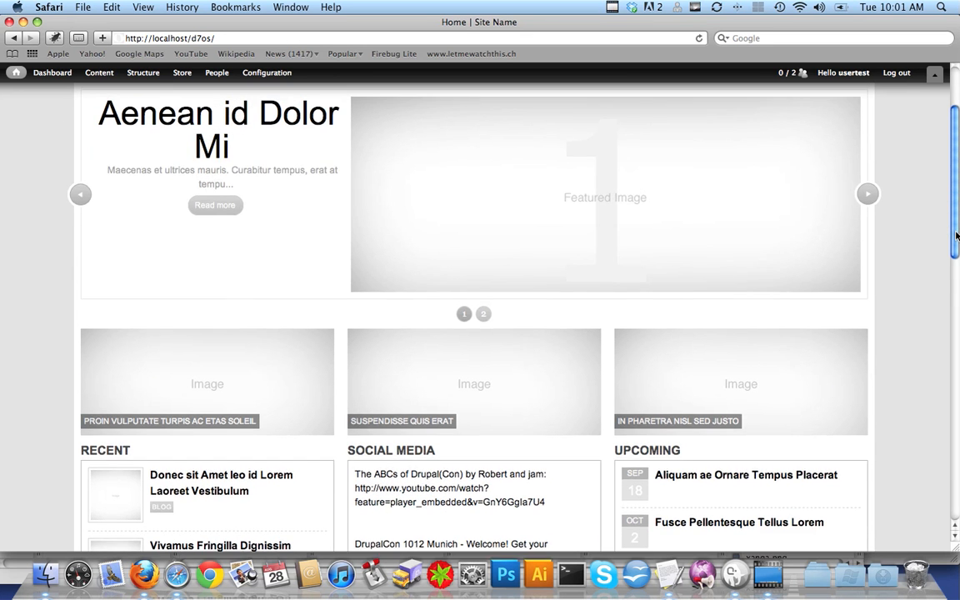
left_click_drag(955, 237, 955, 163)
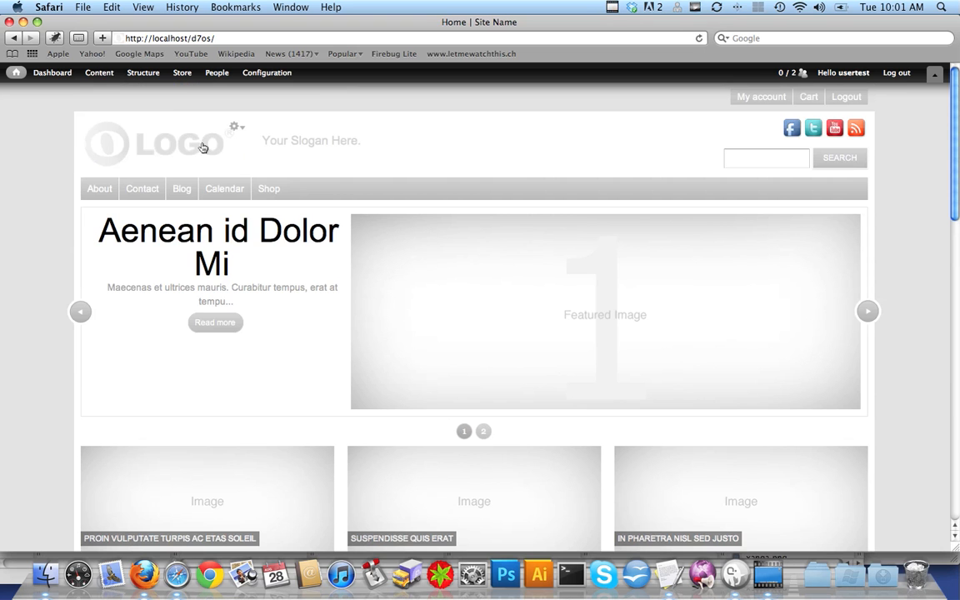
mouse_move(96, 76)
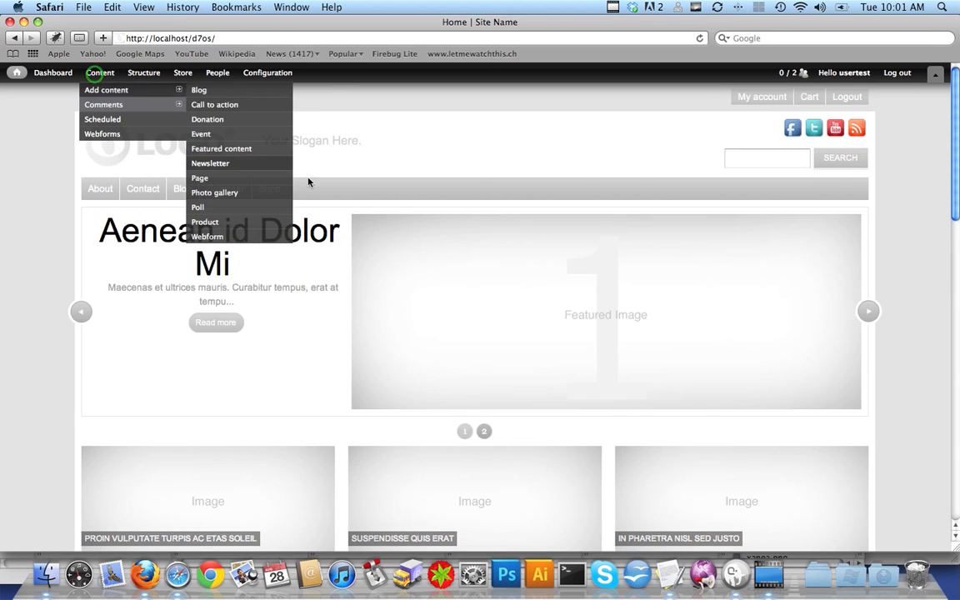
left_click_drag(956, 194, 956, 273)
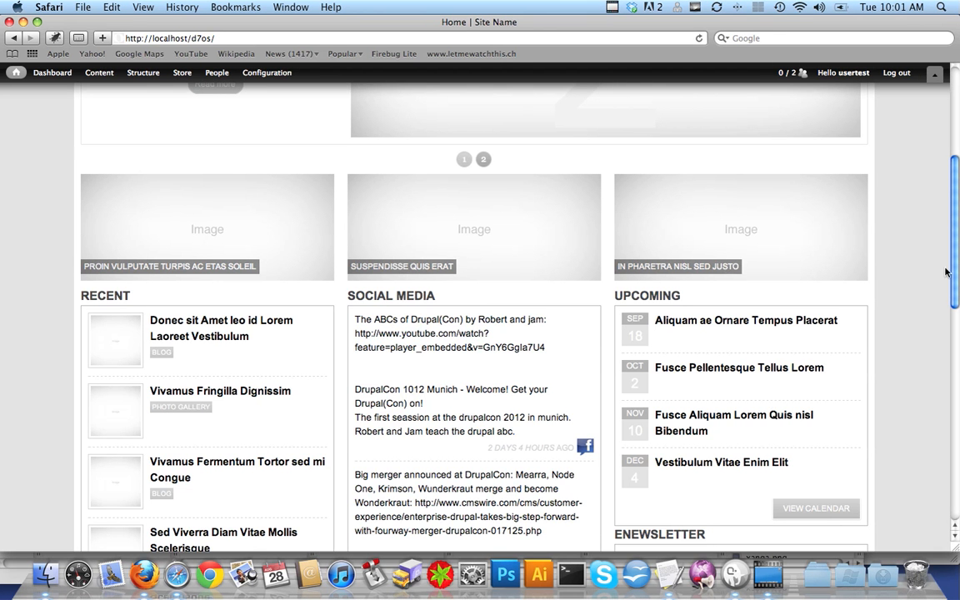
scroll(942, 267, "up", 5)
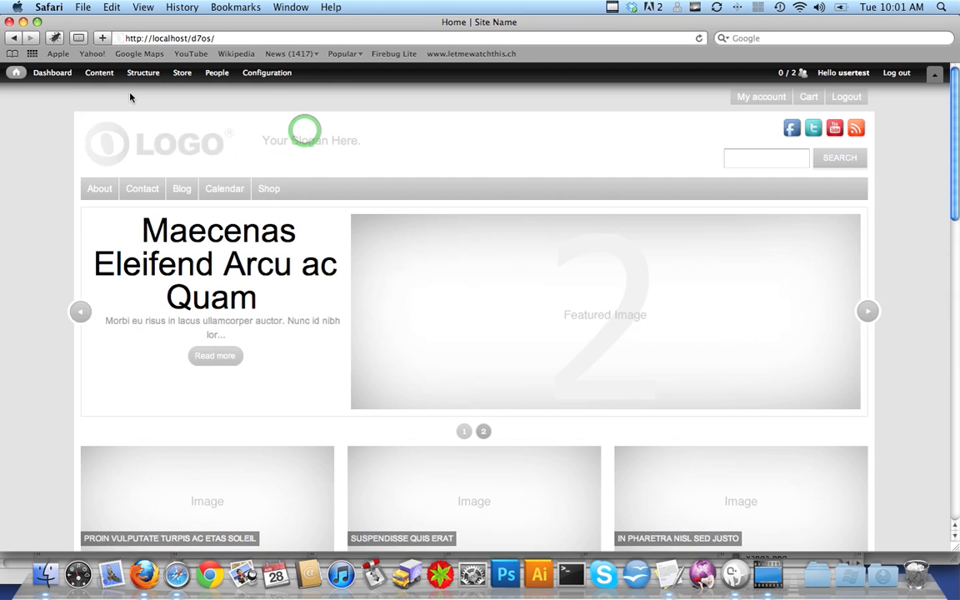
Step: Open the "Proin Vulputate Turpis ac Etas Soleil" call to action for editing from the site's content list
left_click(99, 72)
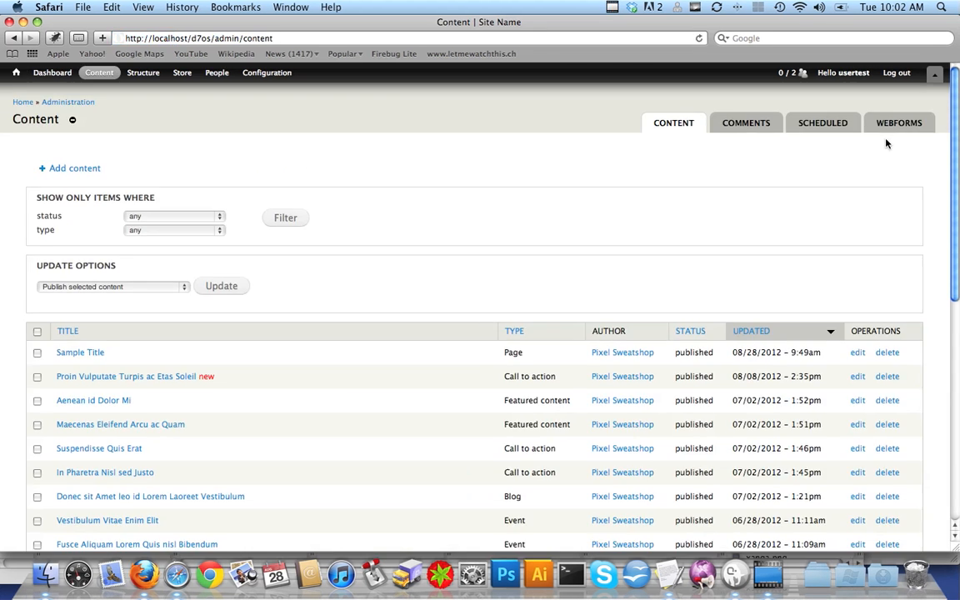
left_click_drag(954, 120, 956, 214)
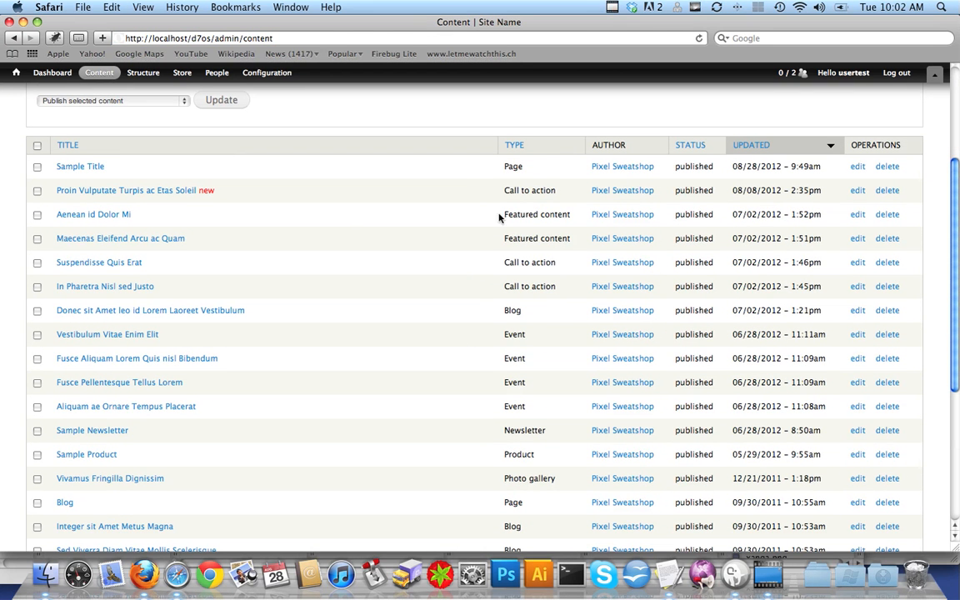
left_click(857, 191)
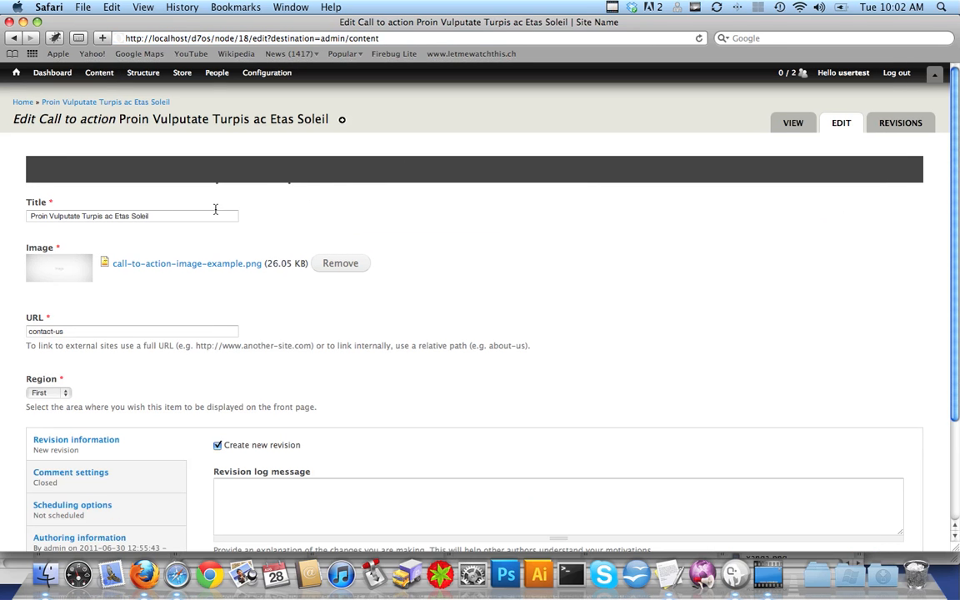
Step: Replace the call to action's title with "Donate Now"
left_click_drag(164, 214, 2, 219)
type("D")
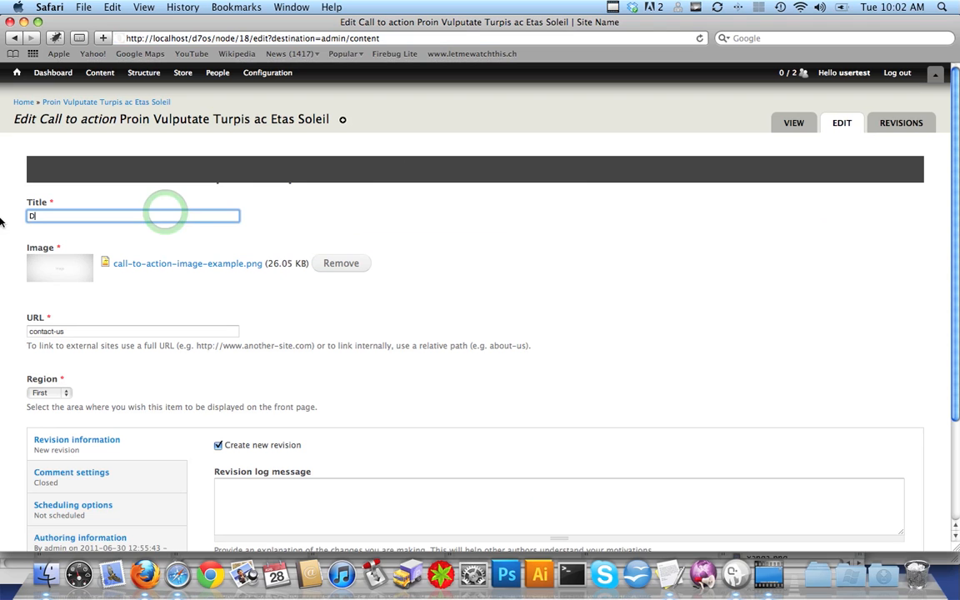
type("onate Now")
left_click(358, 268)
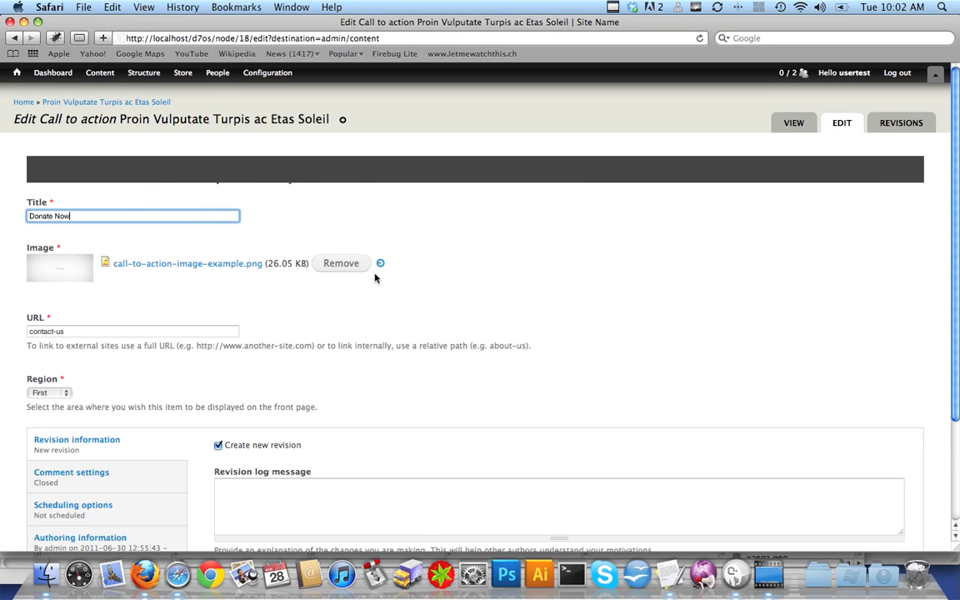
left_click(353, 274)
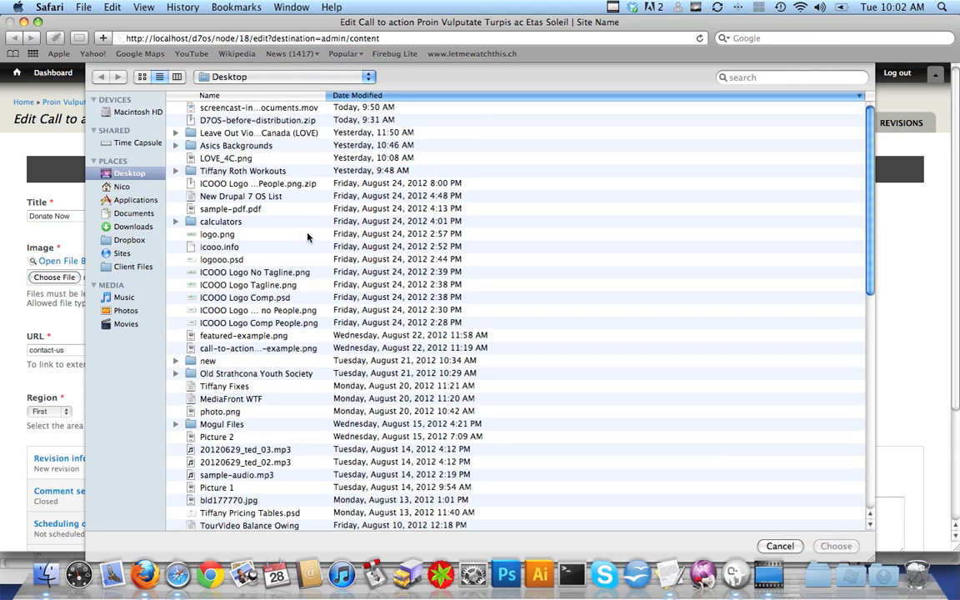
left_click(729, 238)
left_click_drag(868, 197, 864, 334)
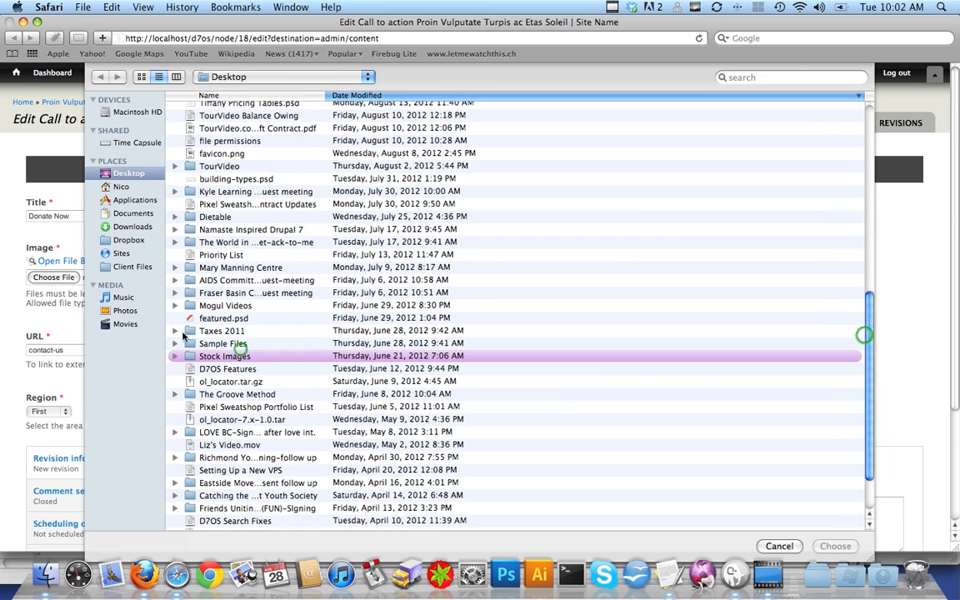
double_click(201, 356)
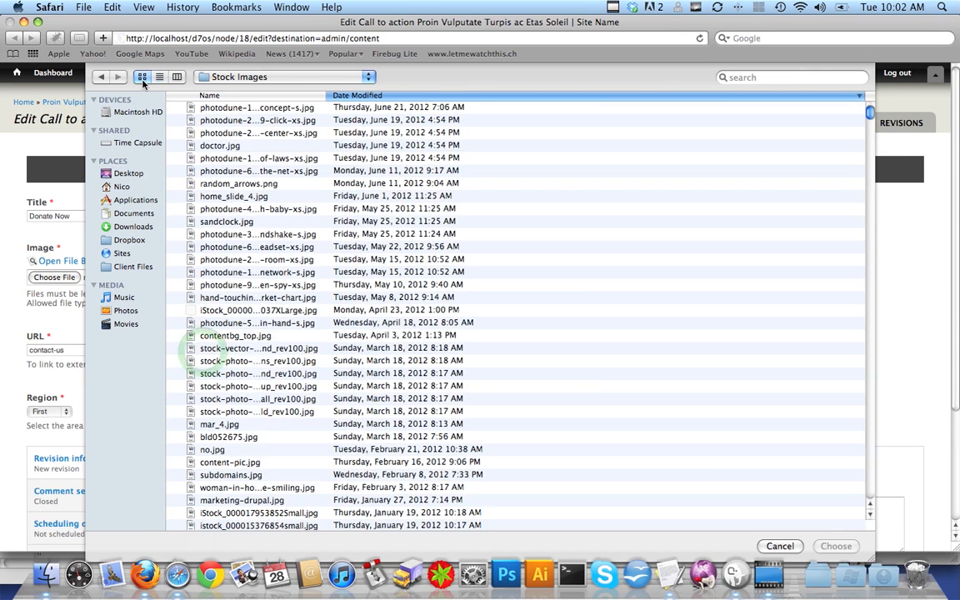
left_click(142, 77)
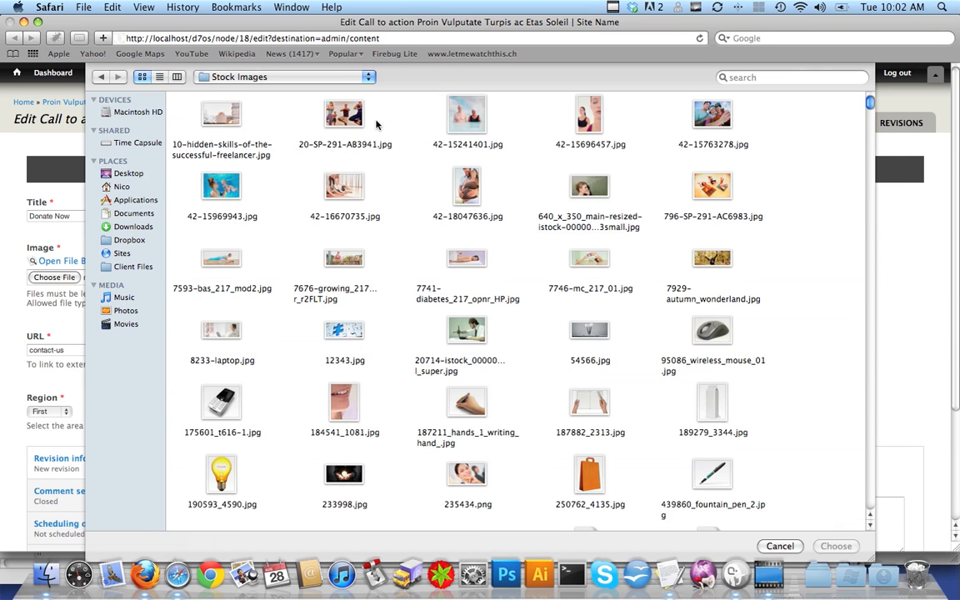
double_click(588, 186)
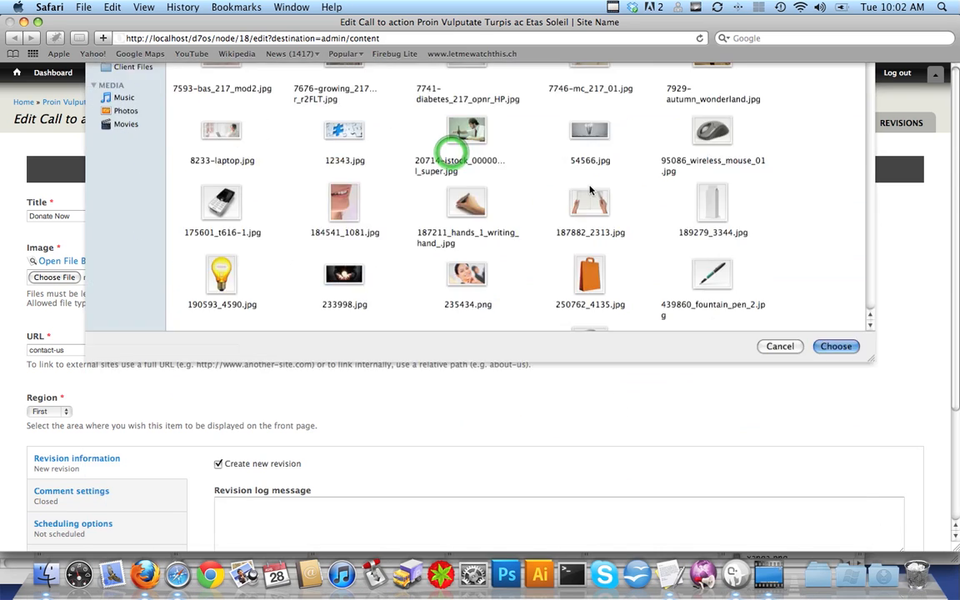
left_click(194, 277)
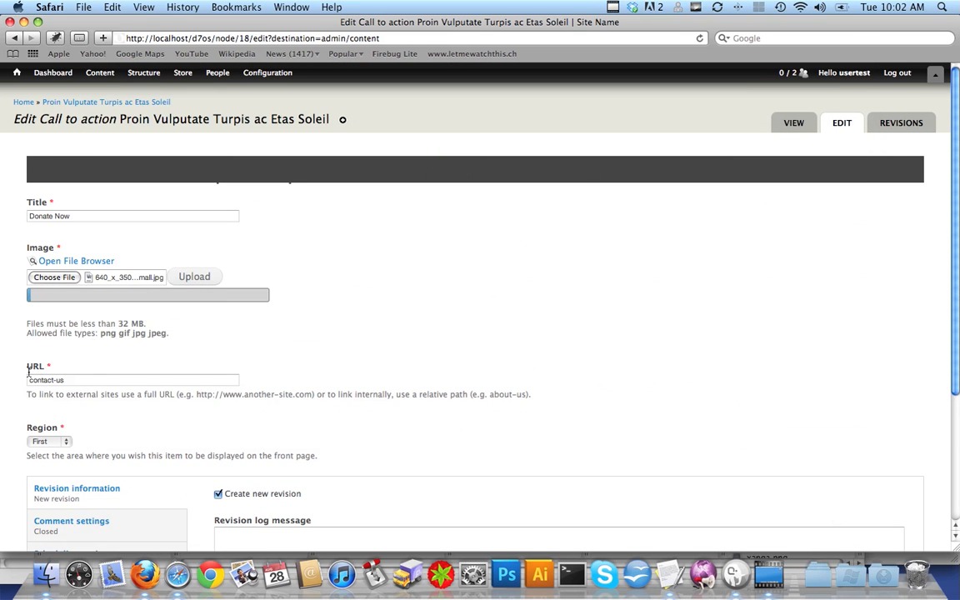
Step: Set the call to action's URL to the internal relative path donate/donate
triple_click(75, 382)
left_click(231, 401)
left_click_drag(197, 355, 319, 359)
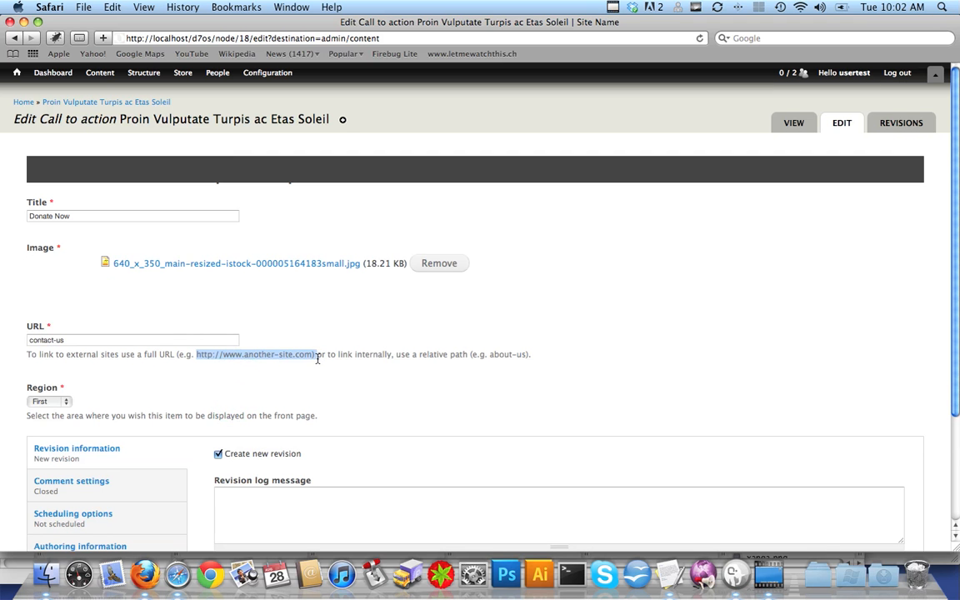
left_click_drag(490, 356, 524, 356)
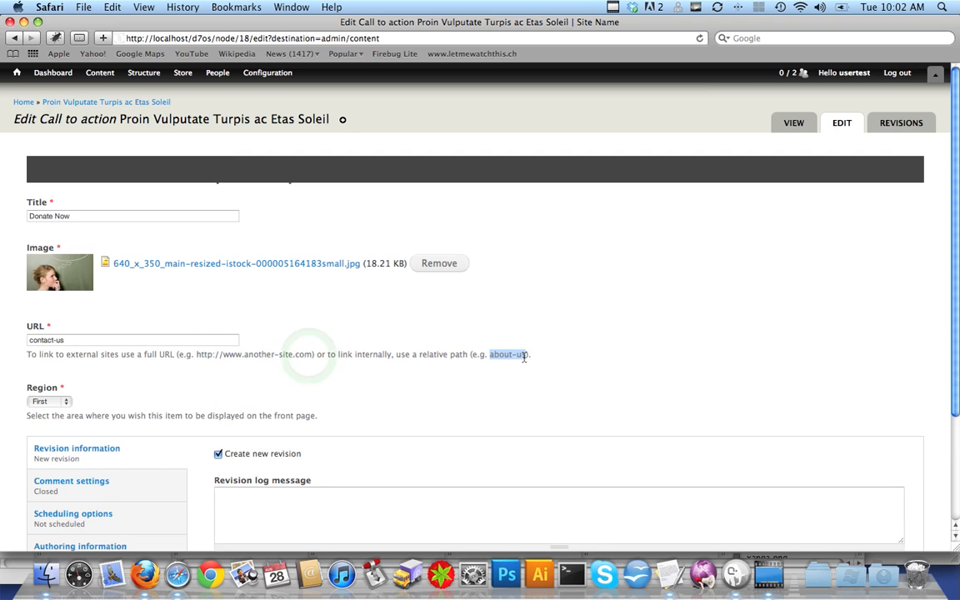
left_click(521, 354)
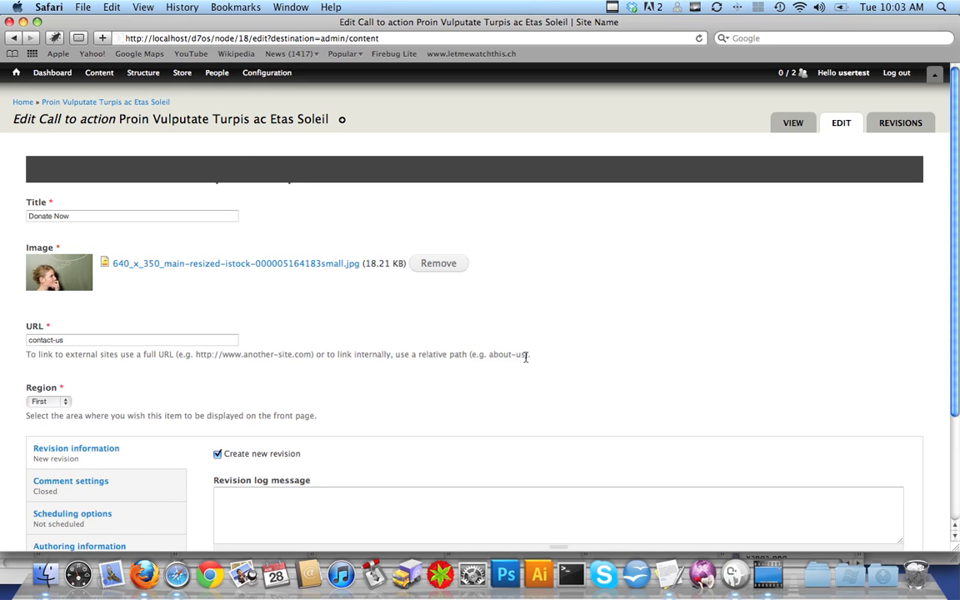
left_click_drag(524, 355, 487, 355)
left_click_drag(72, 341, 1, 341)
type("donate/donate")
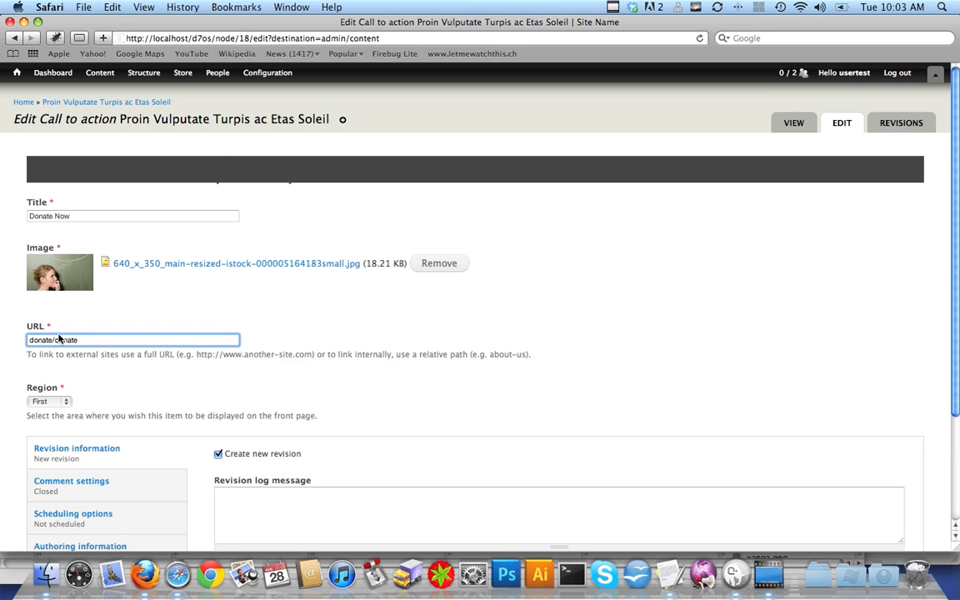
scroll(958, 364, "down", 2)
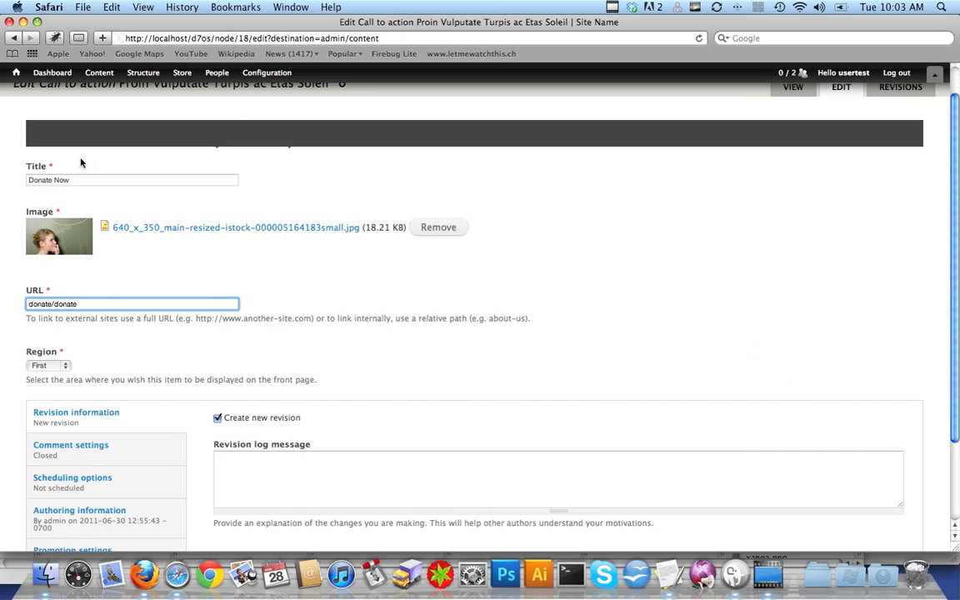
left_click(50, 297)
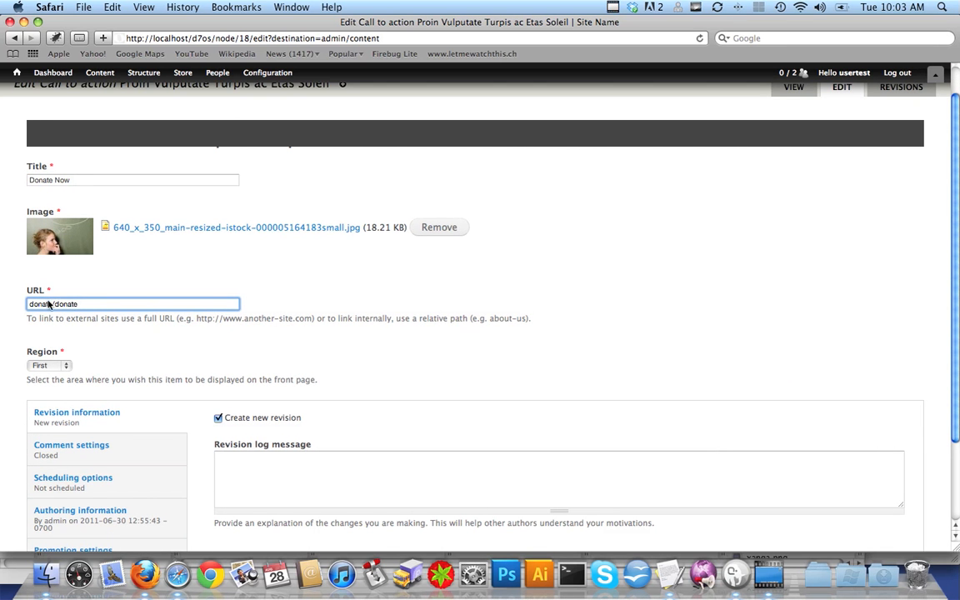
scroll(758, 408, "down", 5)
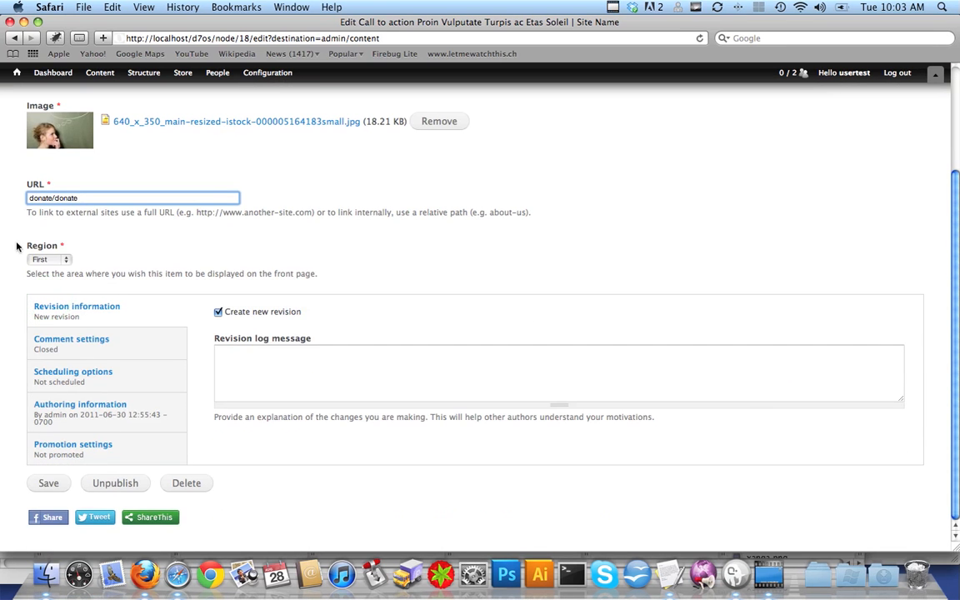
Step: Open the site's home page, localhost/d7os/, in a new browser tab and examine its three call-to-action regions
left_click(223, 37)
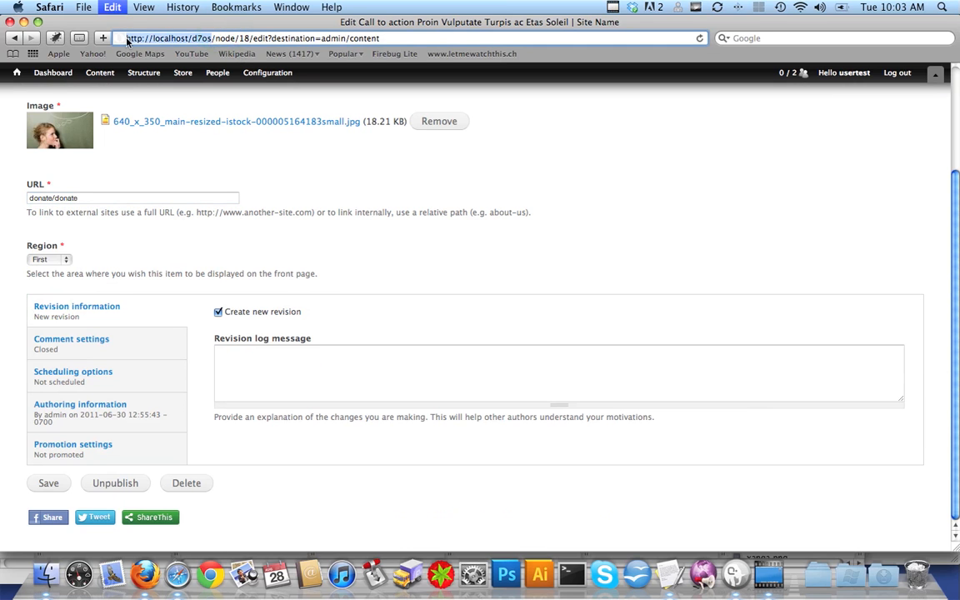
key("super+t")
type("localhost/d7os/")
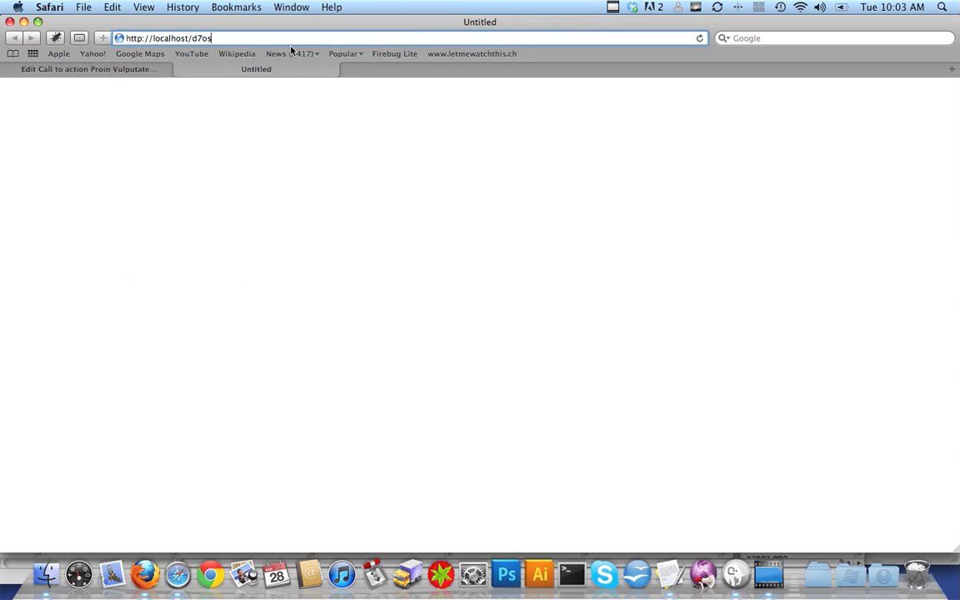
key("Return")
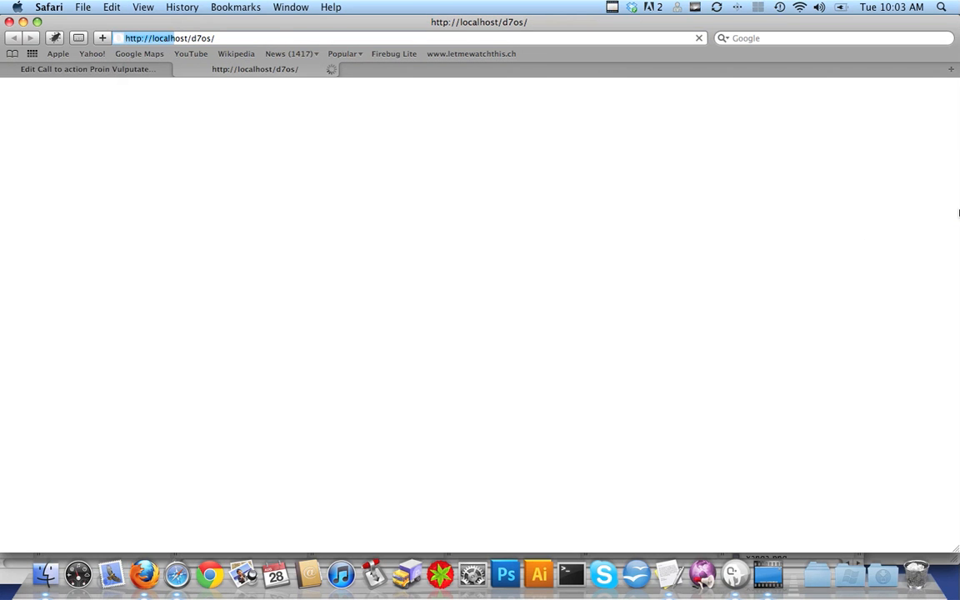
scroll(954, 200, "down", 2)
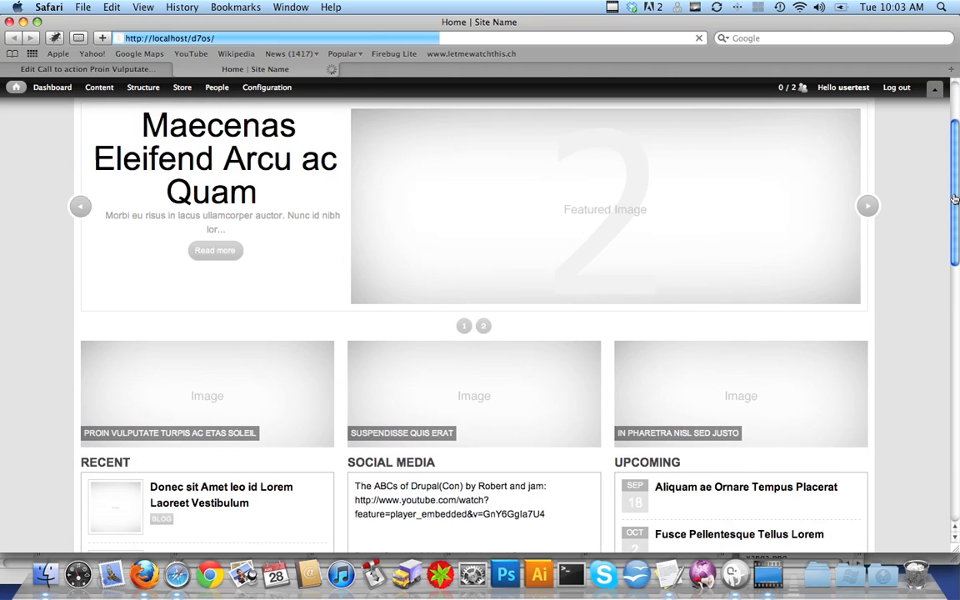
scroll(953, 200, "down", 2)
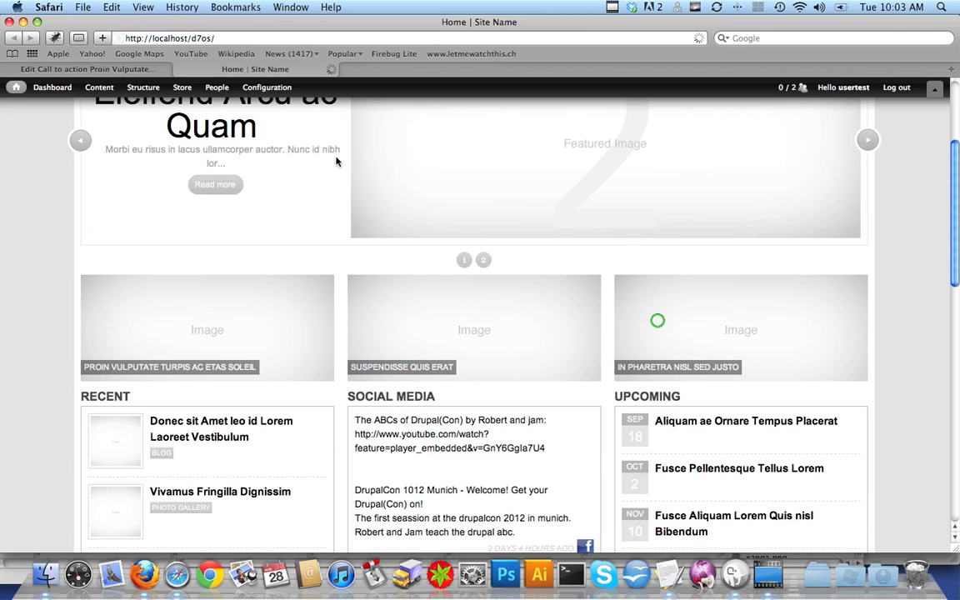
Step: Return to the call to action's edit form, keep its region as First and save it
left_click(87, 69)
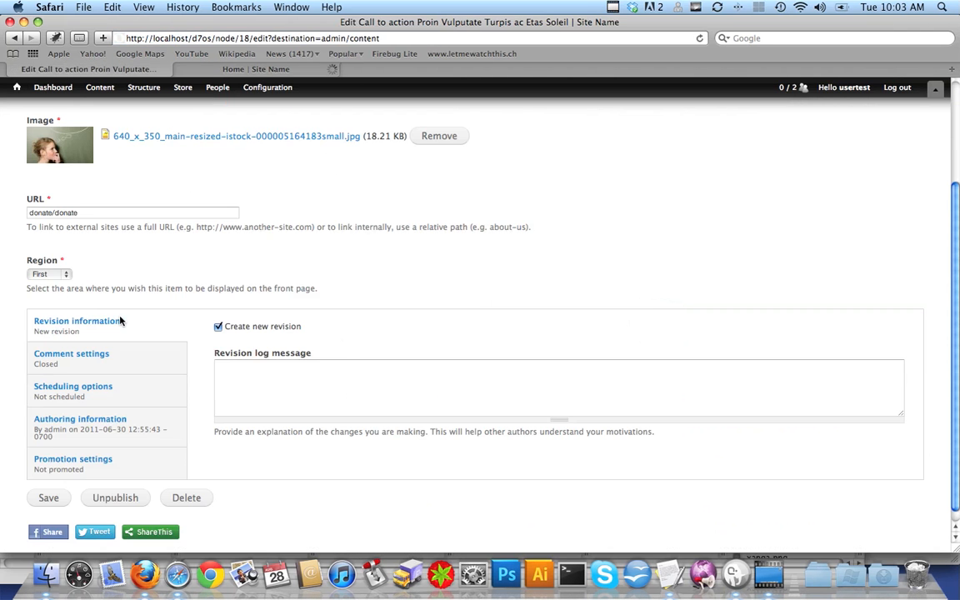
left_click(46, 274)
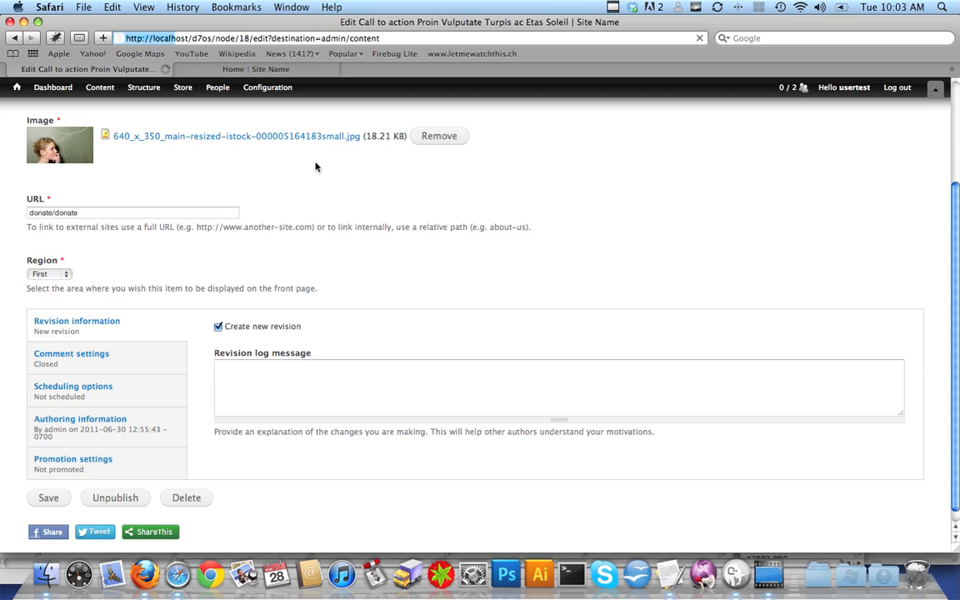
Step: Reload the home page in the other browser tab and check the updated Donate Now call to action
mouse_move(275, 81)
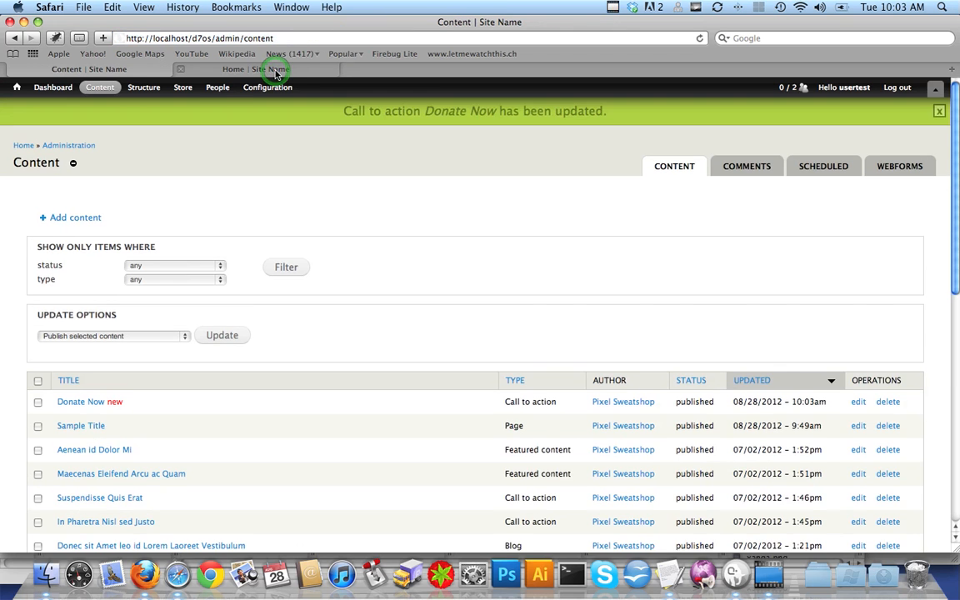
left_click(276, 73)
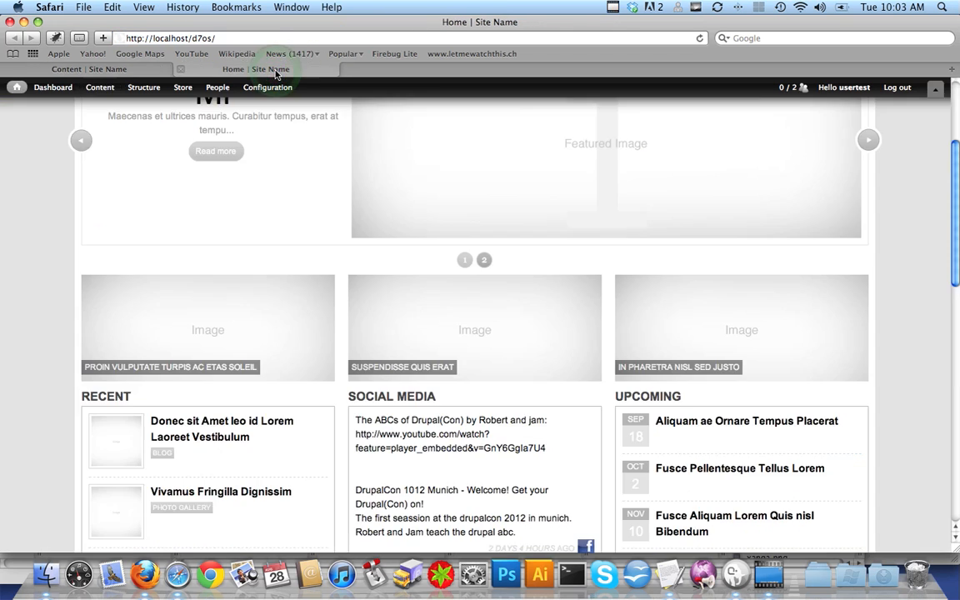
key("super+l")
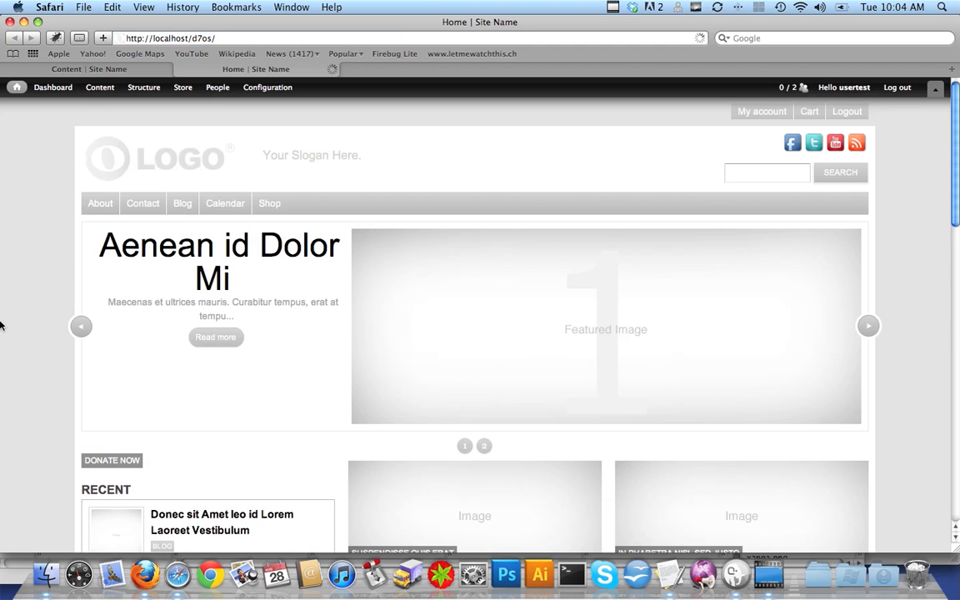
left_click(823, 336)
left_click_drag(955, 217, 956, 272)
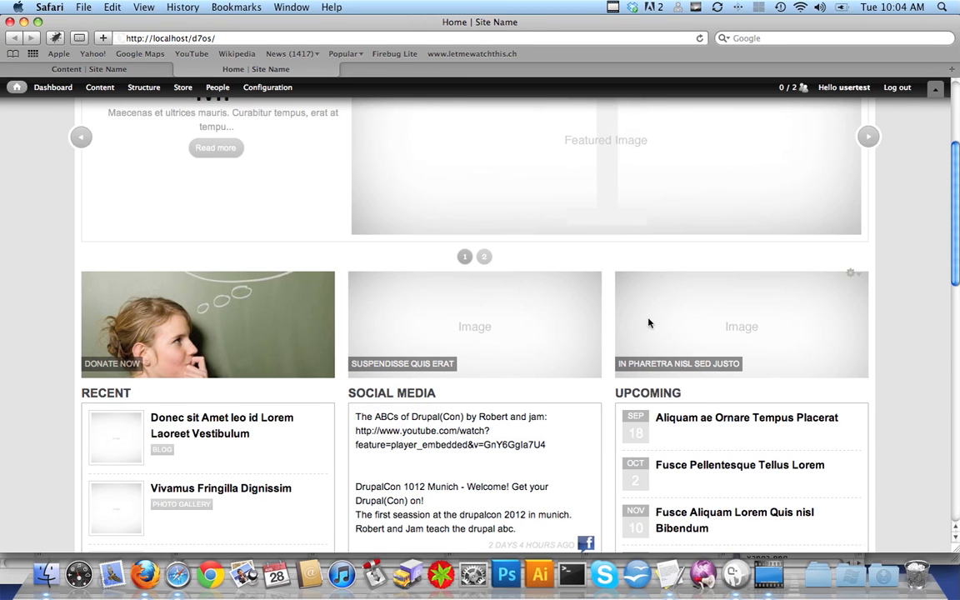
mouse_move(96, 90)
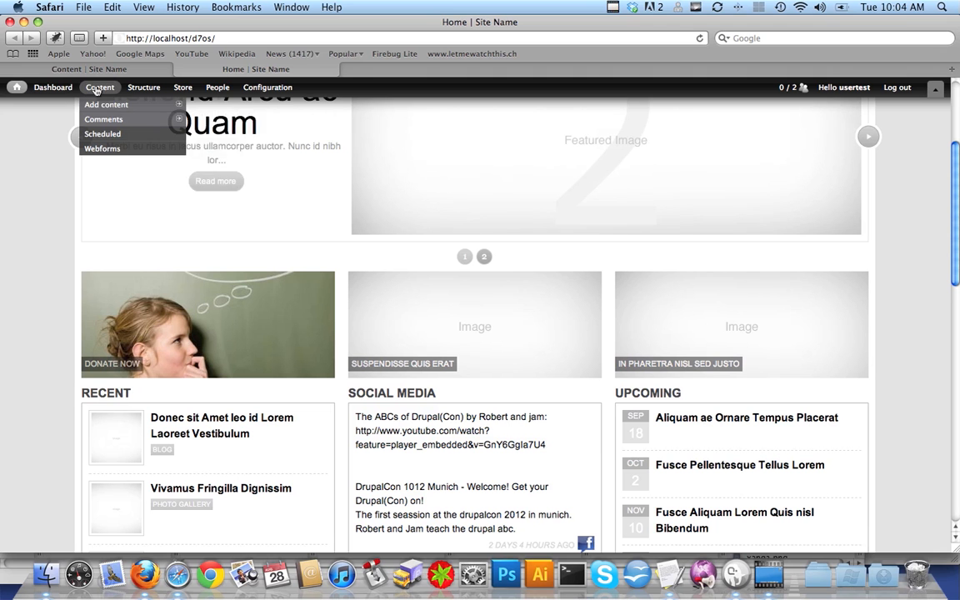
Step: Start a new Call to action content item and title it Another Call to Action
left_click(119, 107)
left_click(215, 119)
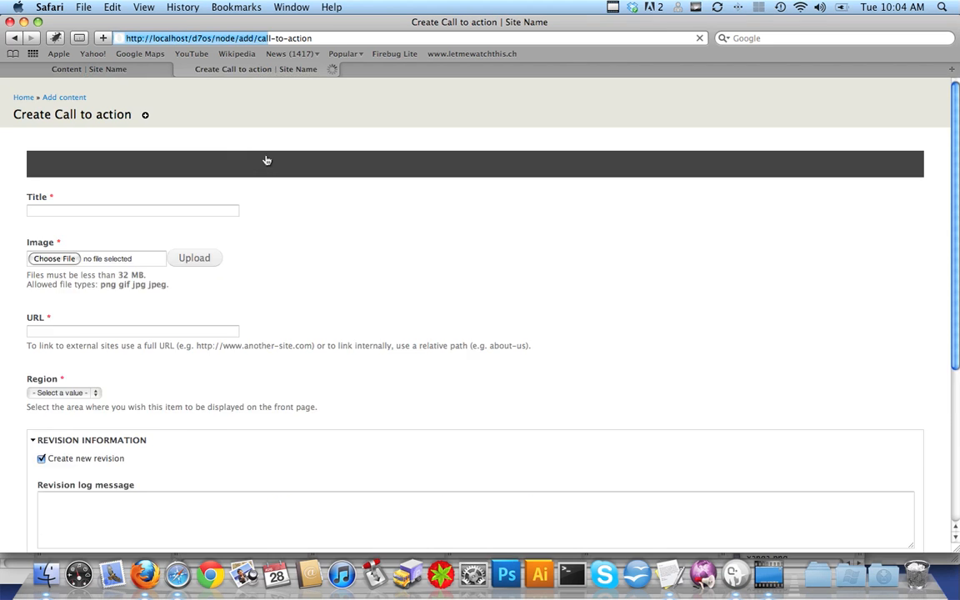
left_click(115, 227)
type("Another Call to Action")
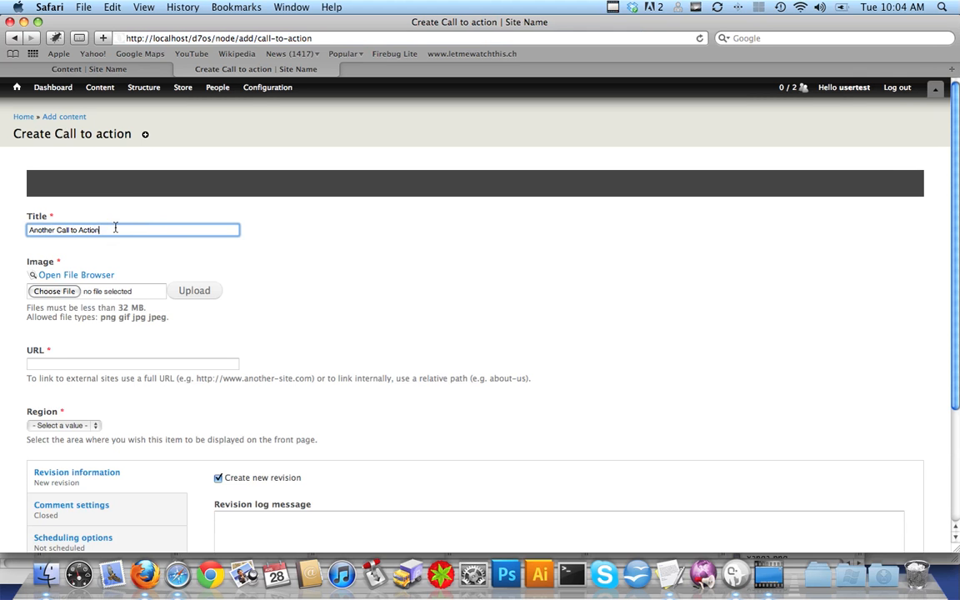
Step: Upload the stock image 42-15969943.jpg as the new call to action's image
left_click(54, 291)
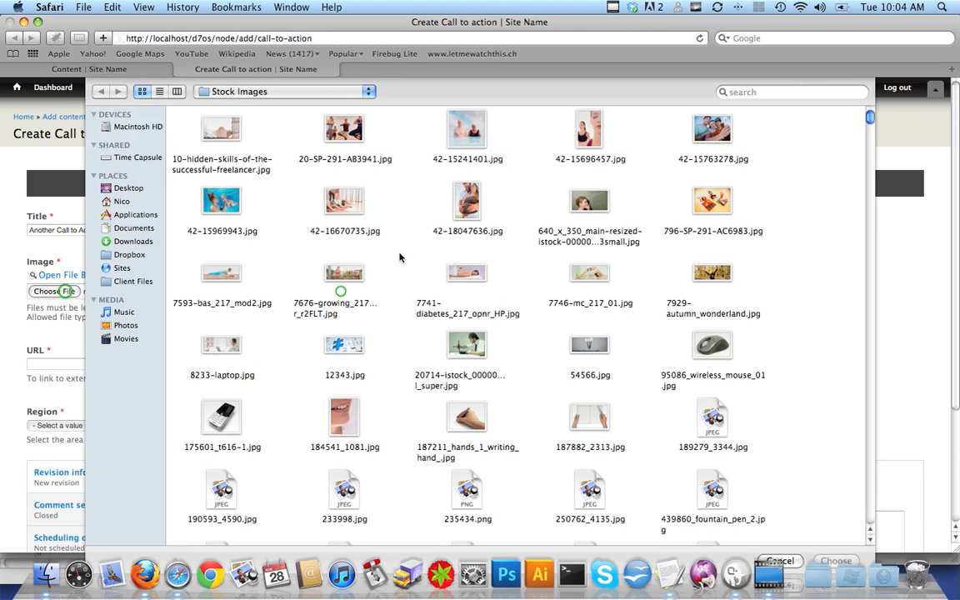
double_click(226, 206)
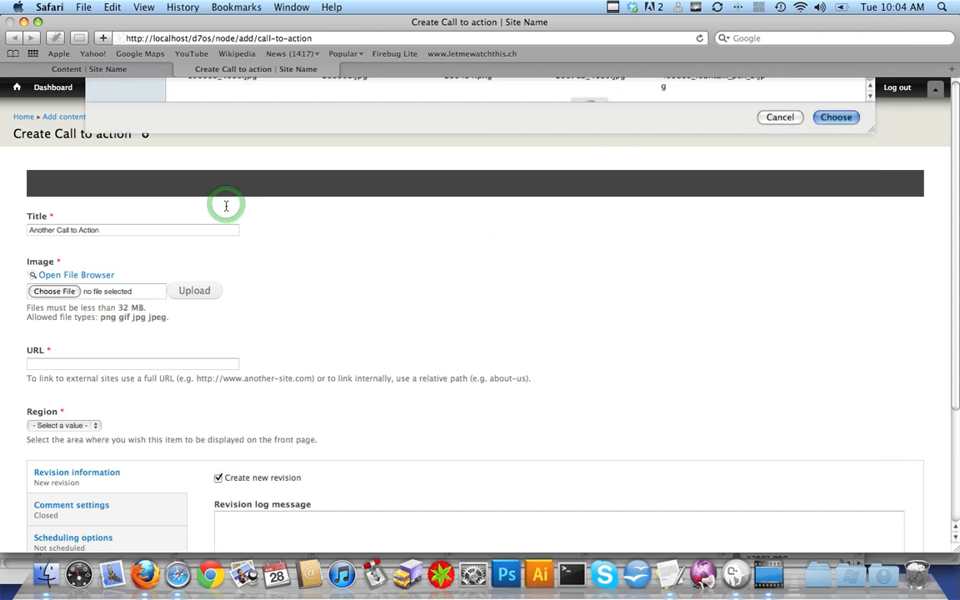
left_click(194, 290)
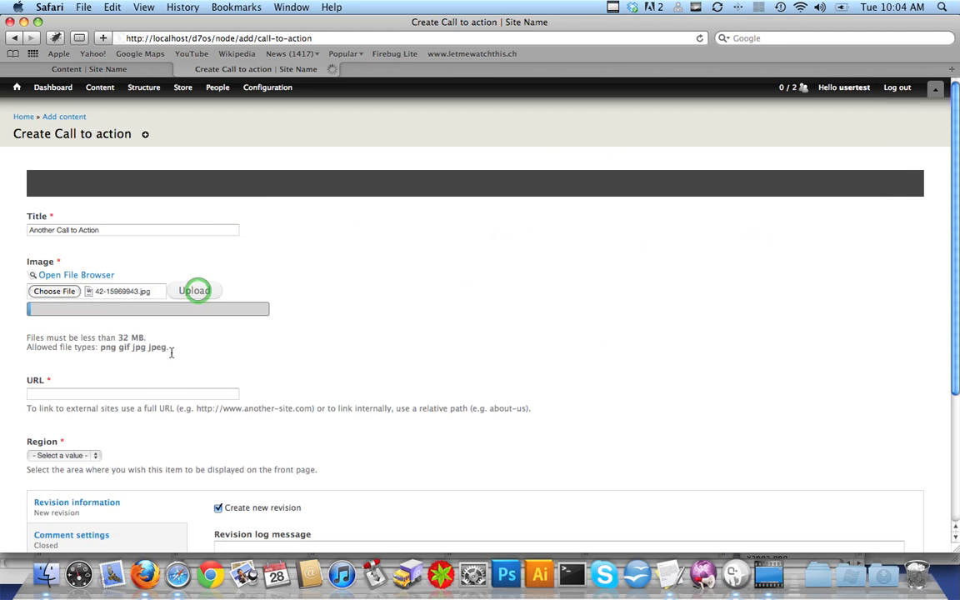
Step: Set the new call to action's URL to the relative path about/us
left_click(128, 393)
type("about/us")
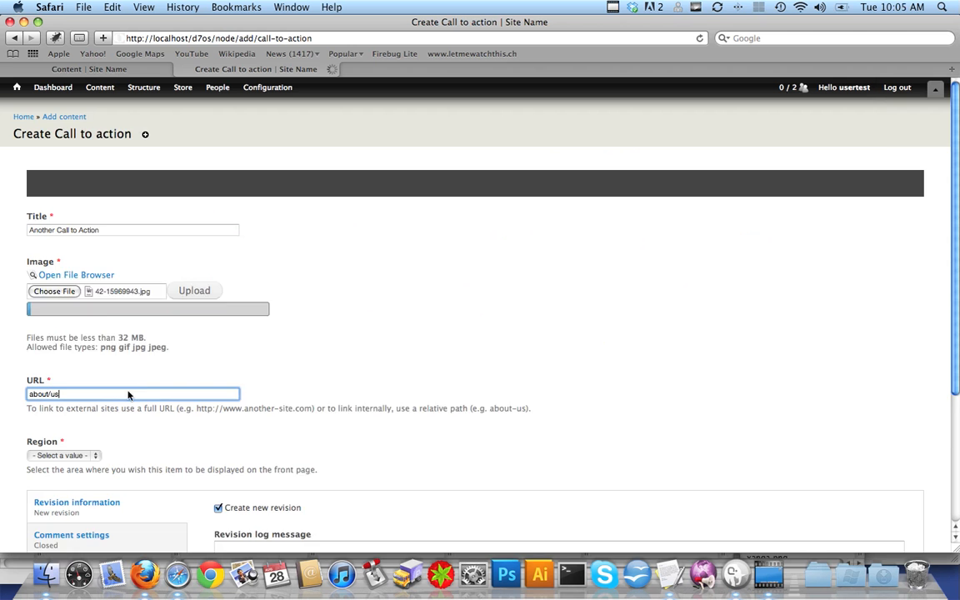
scroll(956, 251, "down", 2)
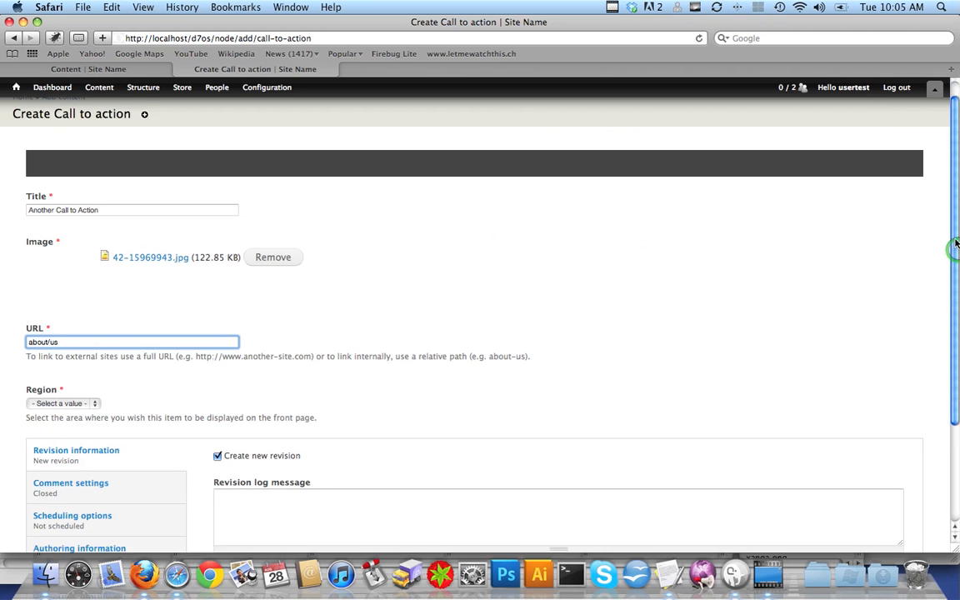
Step: Open the Blog page from the site's content list in a new browser tab and check its relative path in the address
left_click(101, 69)
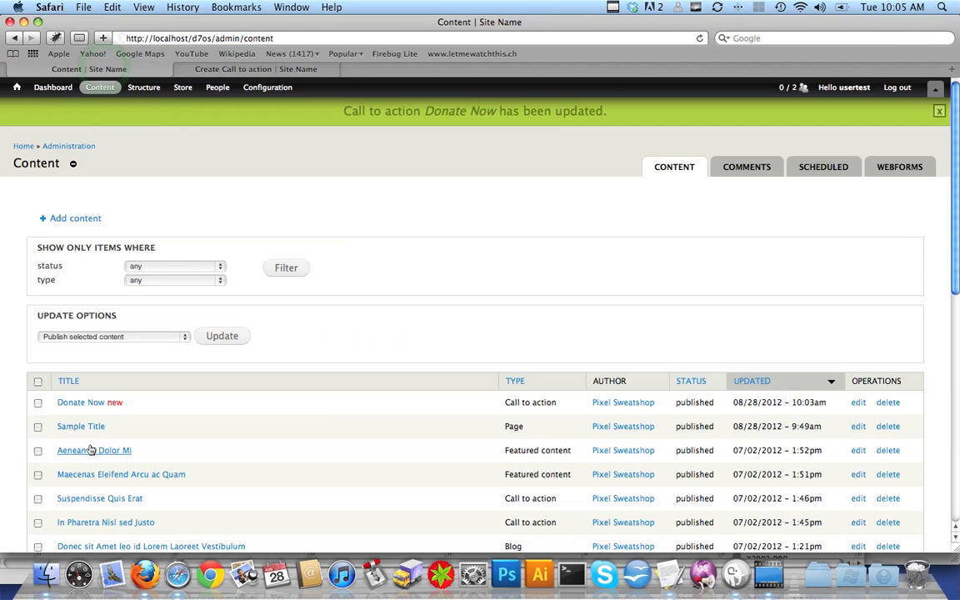
left_click_drag(956, 225, 955, 359)
left_click(194, 496)
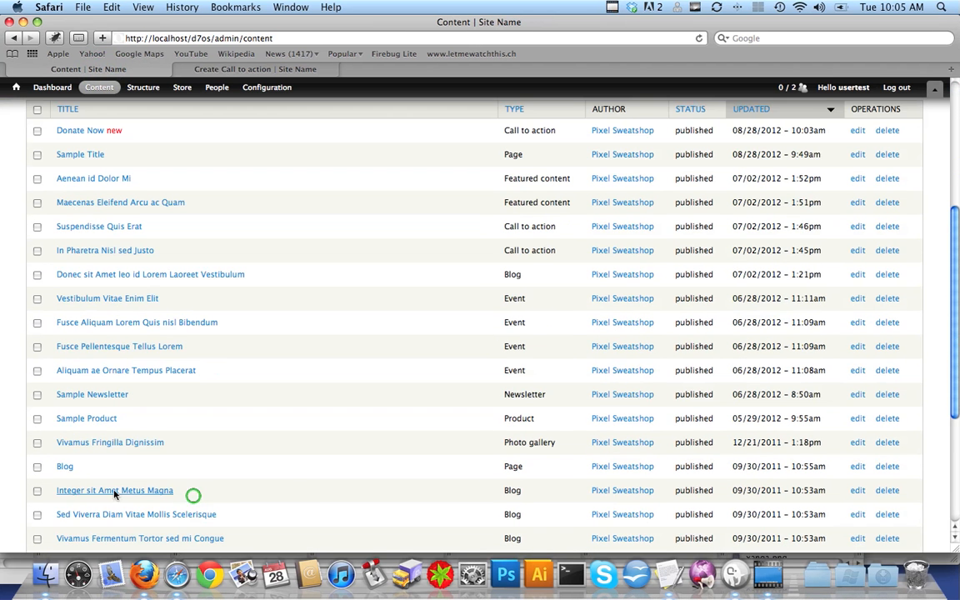
left_click(67, 466)
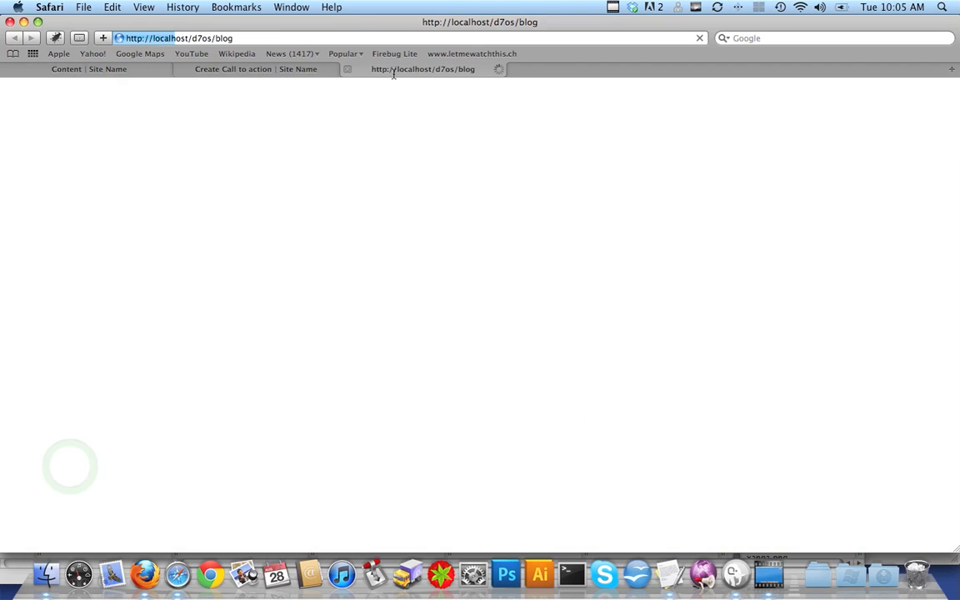
left_click(218, 40)
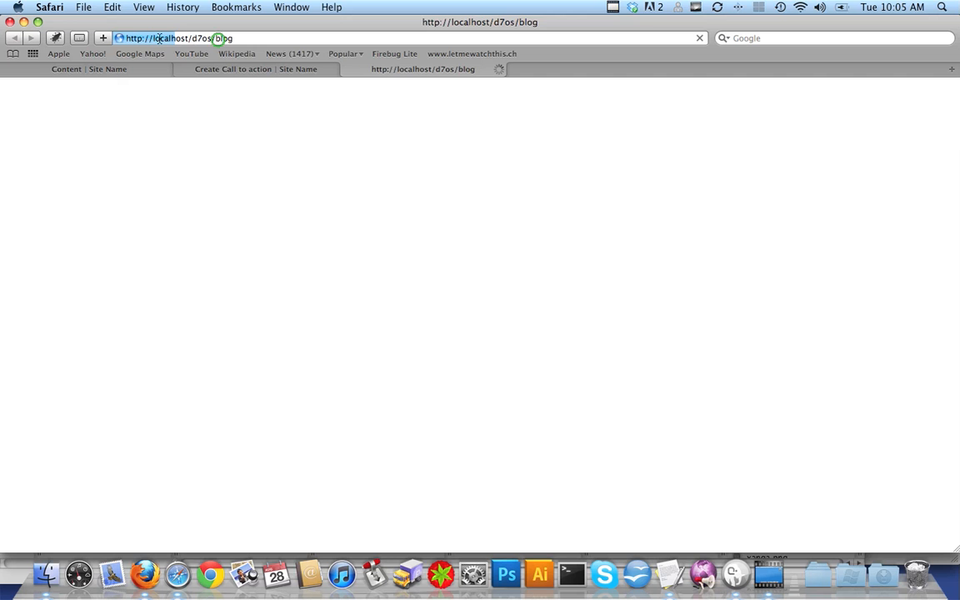
double_click(218, 38)
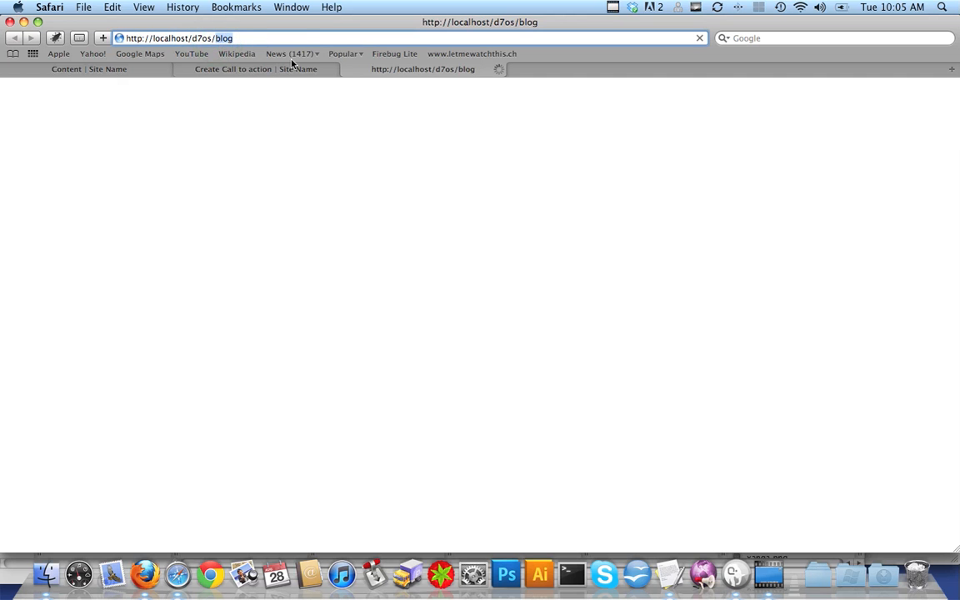
left_click(317, 87)
Step: Return to the new call to action's form and replace its URL with the relative path blog
left_click(197, 71)
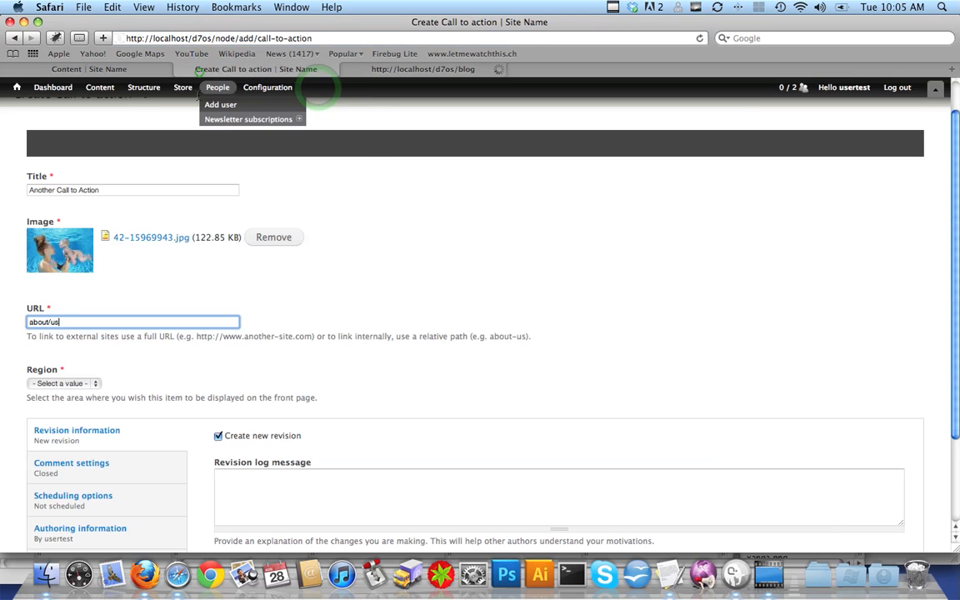
key("super+a")
type("blog")
Step: Assign the new call to action to the First region and publish it
left_click_drag(952, 271, 952, 351)
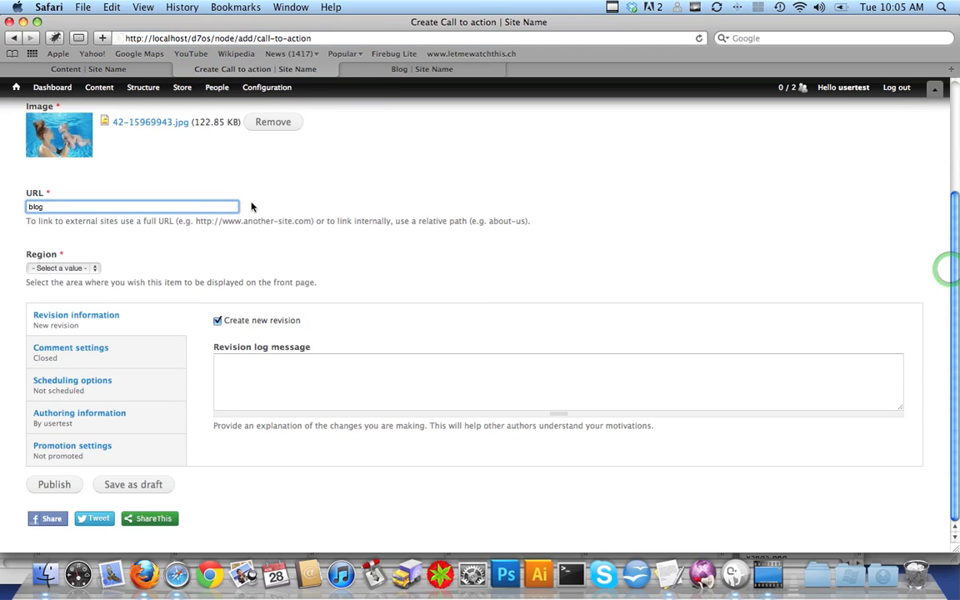
left_click(83, 269)
left_click(75, 278)
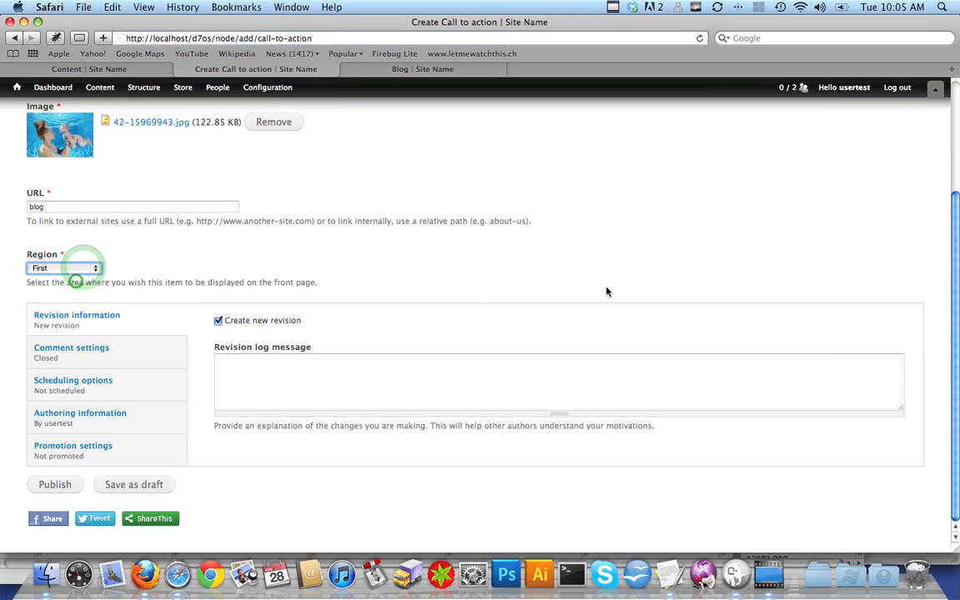
mouse_move(955, 299)
left_mouse_down()
mouse_move(955, 187)
mouse_move(955, 310)
left_mouse_up()
left_click(50, 485)
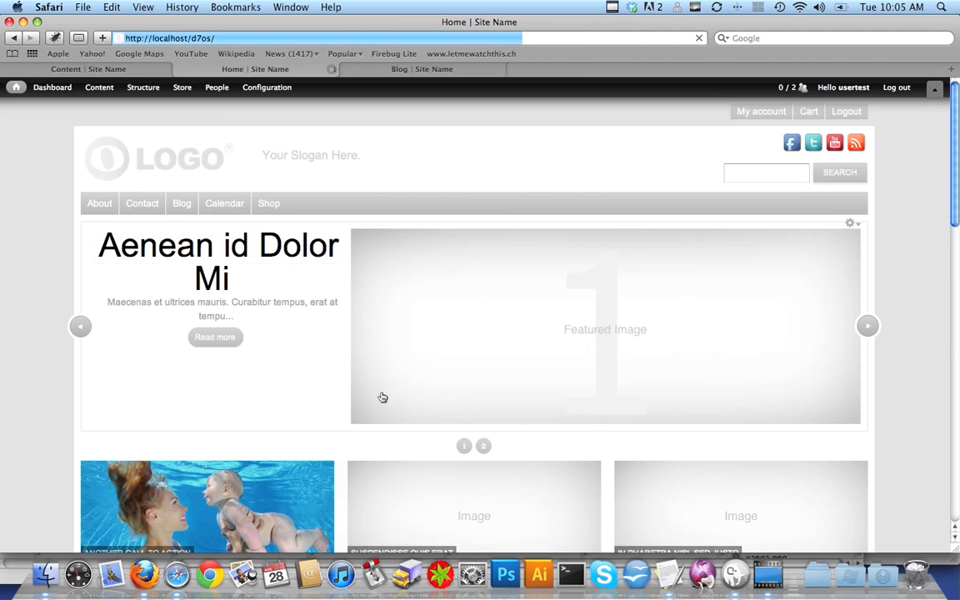
Step: Reload the home page and examine which call to action the First region displays
left_click_drag(957, 185, 957, 220)
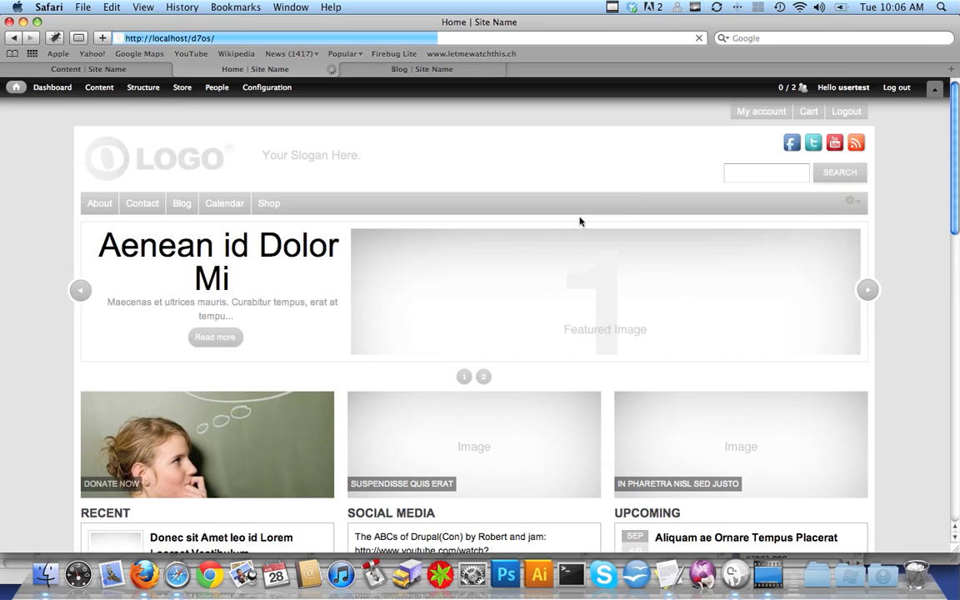
scroll(956, 177, "down", 4)
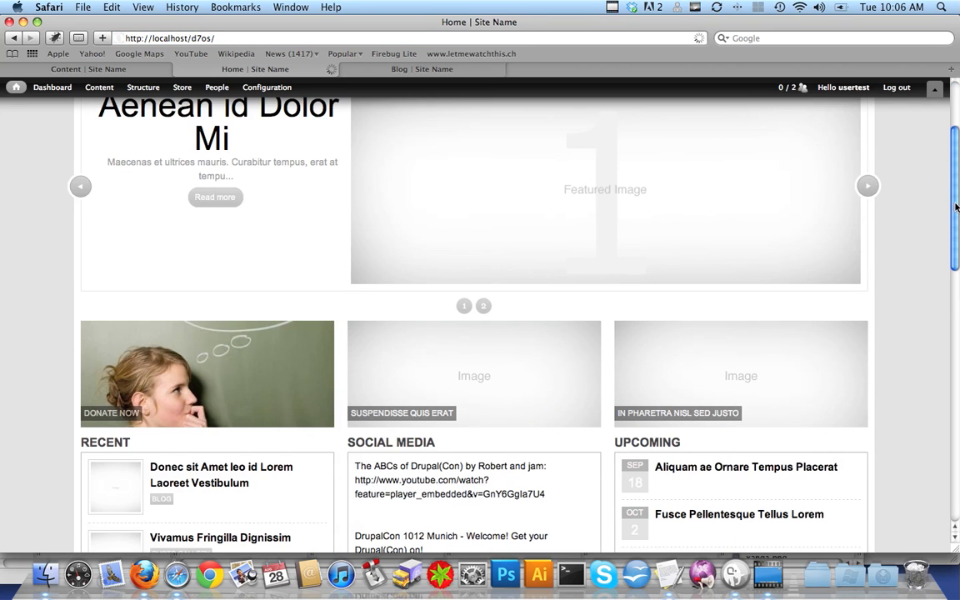